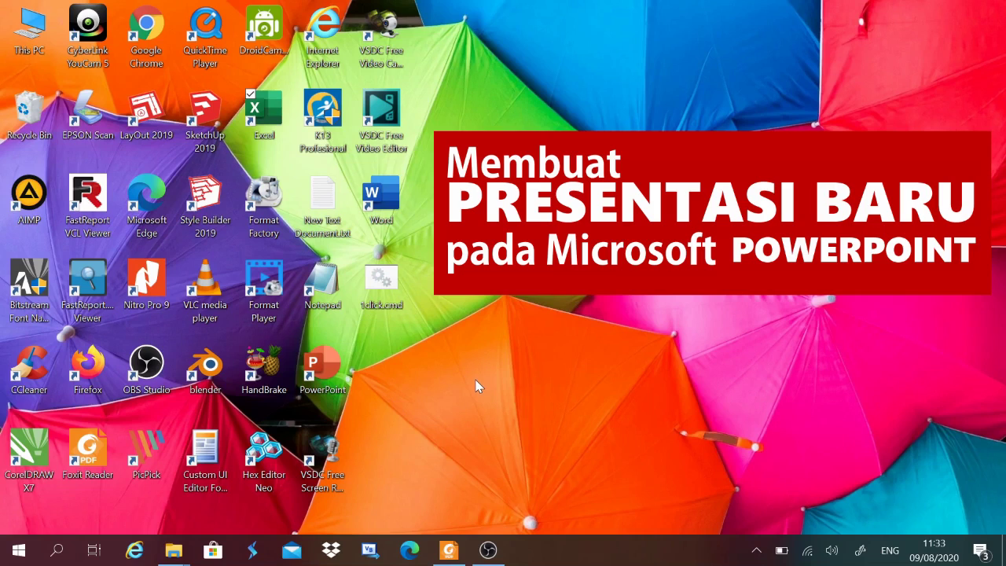
- Launch PowerPoint from its desktop shortcut to reach the start screen
double_click(322, 368)
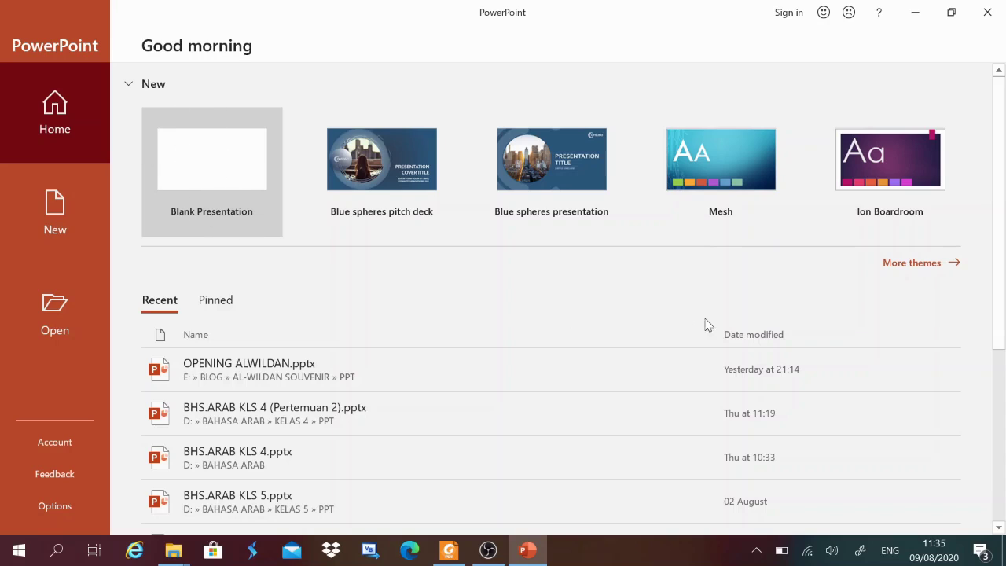
- Open the New page and scroll the Office templates past Geometric color block, Madison, Atlas and Berlin
click(912, 263)
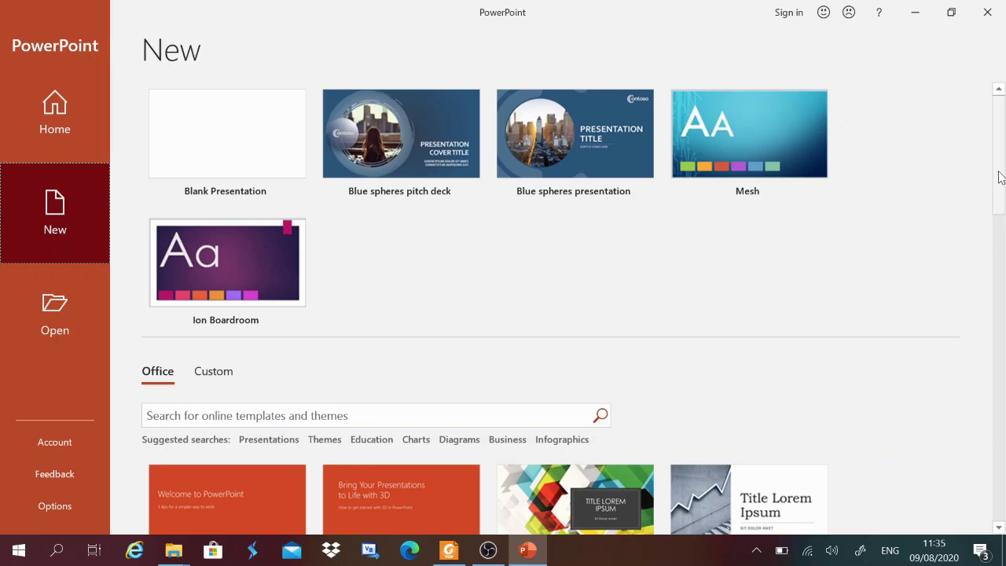
drag(1000, 177, 1003, 240)
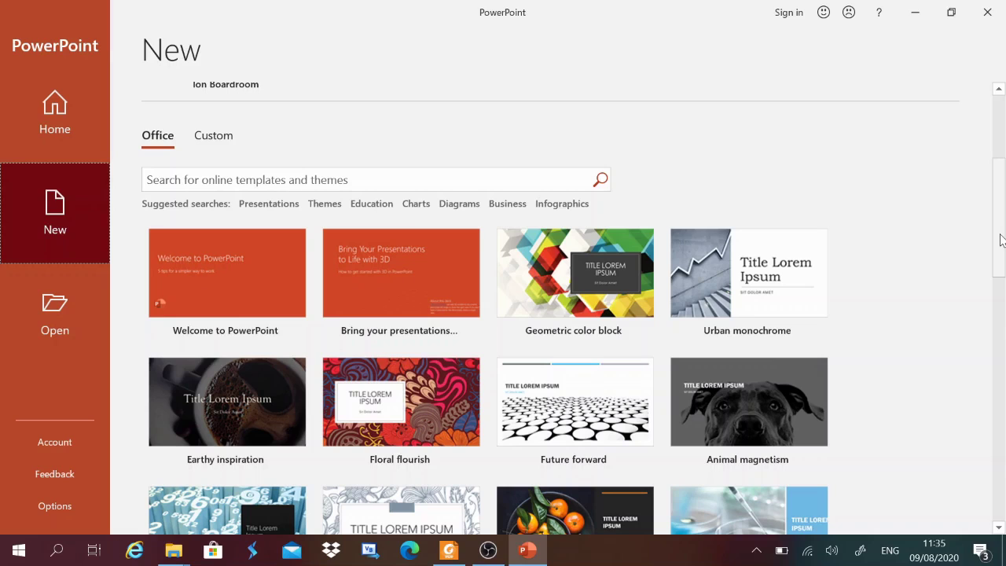
drag(1003, 240, 1002, 297)
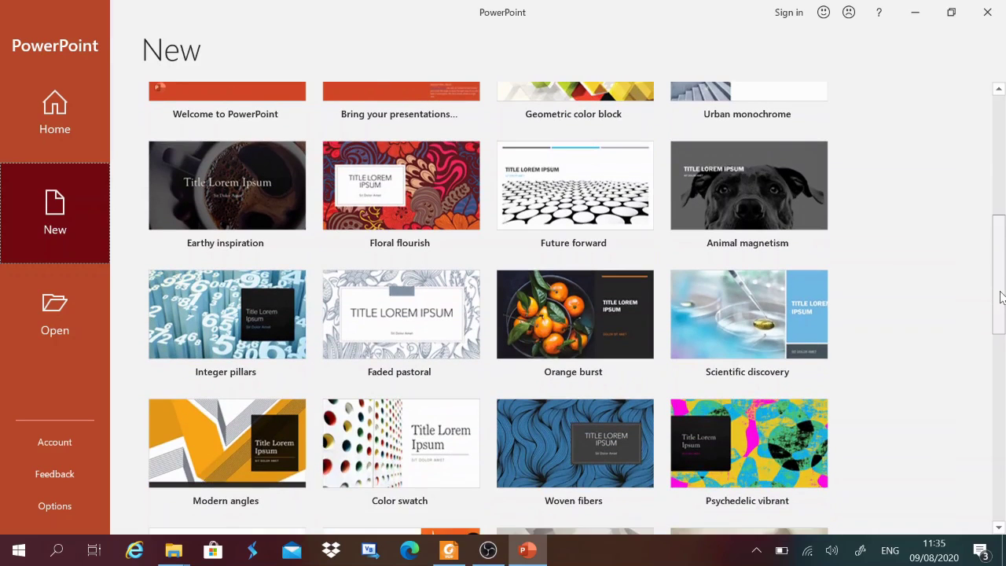
mouse_move(1001, 298)
mouse_down()
mouse_move(1002, 446)
mouse_move(981, 221)
mouse_up()
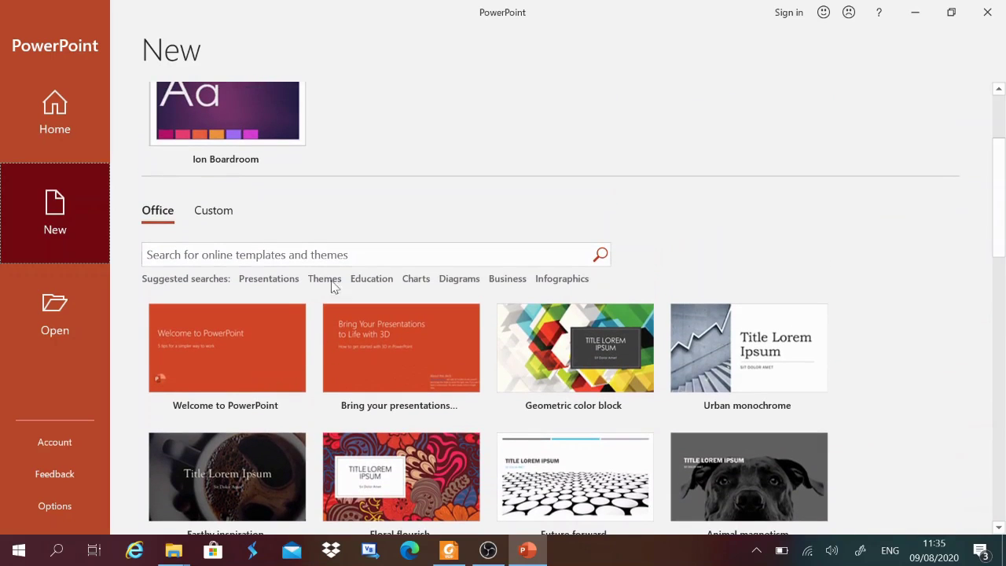
- Search online templates for 'Presentations', scroll through the results, and return to the top
click(276, 281)
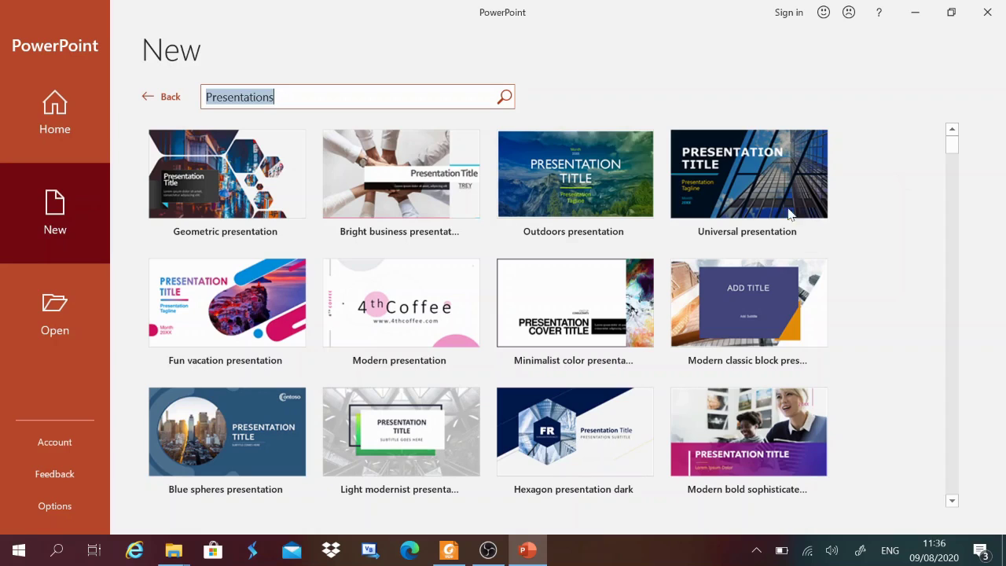
scroll(687, 240, down, 3)
scroll(676, 355, down, 3)
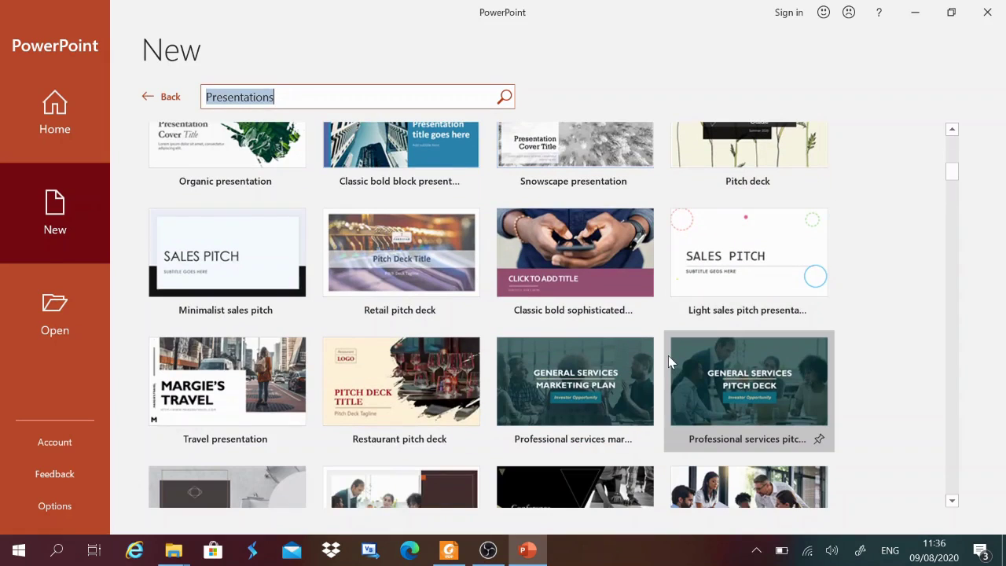
scroll(864, 378, down, 2)
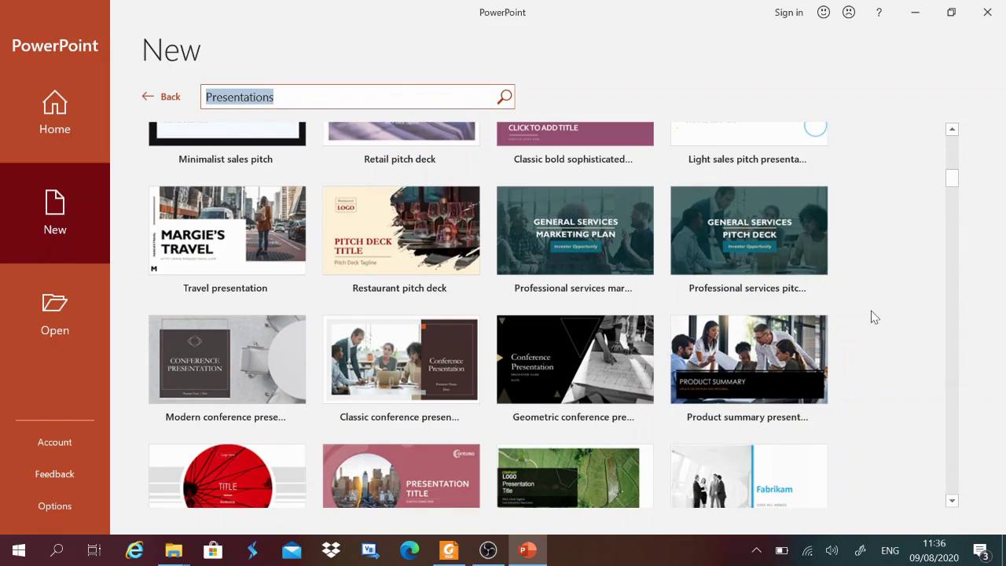
scroll(854, 307, down, 2)
scroll(849, 307, down, 5)
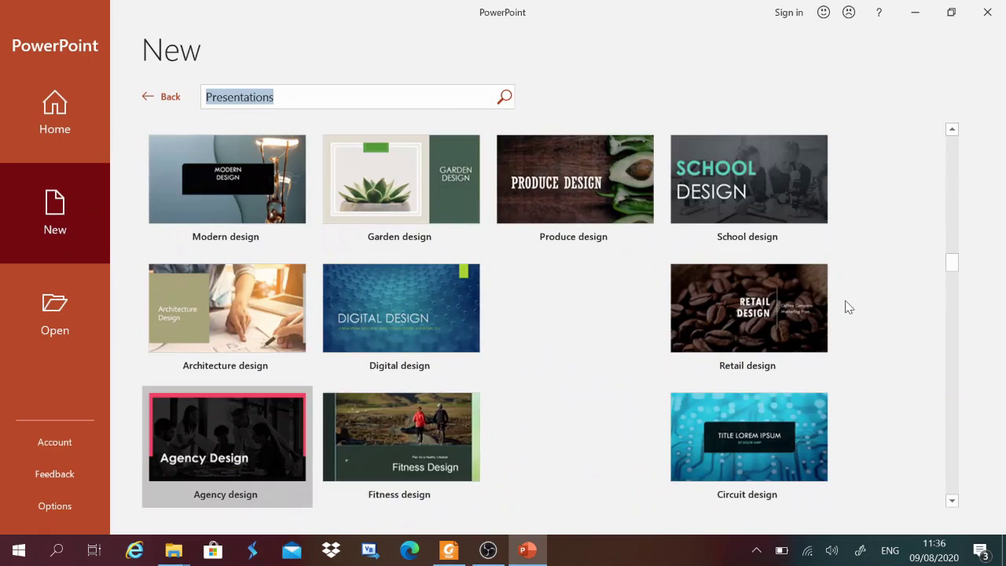
scroll(849, 307, down, 5)
scroll(850, 308, down, 1)
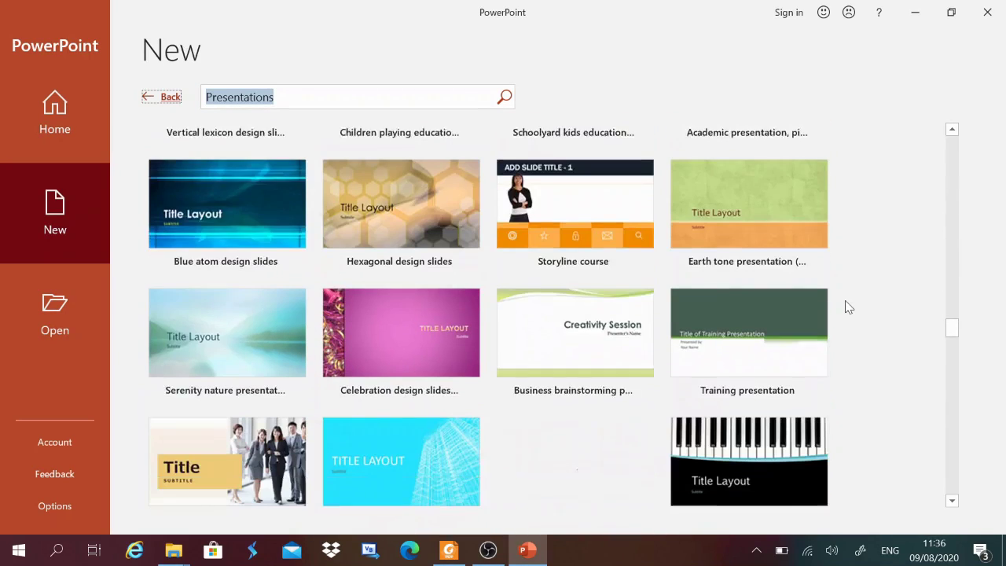
scroll(849, 307, down, 3)
scroll(849, 308, down, 2)
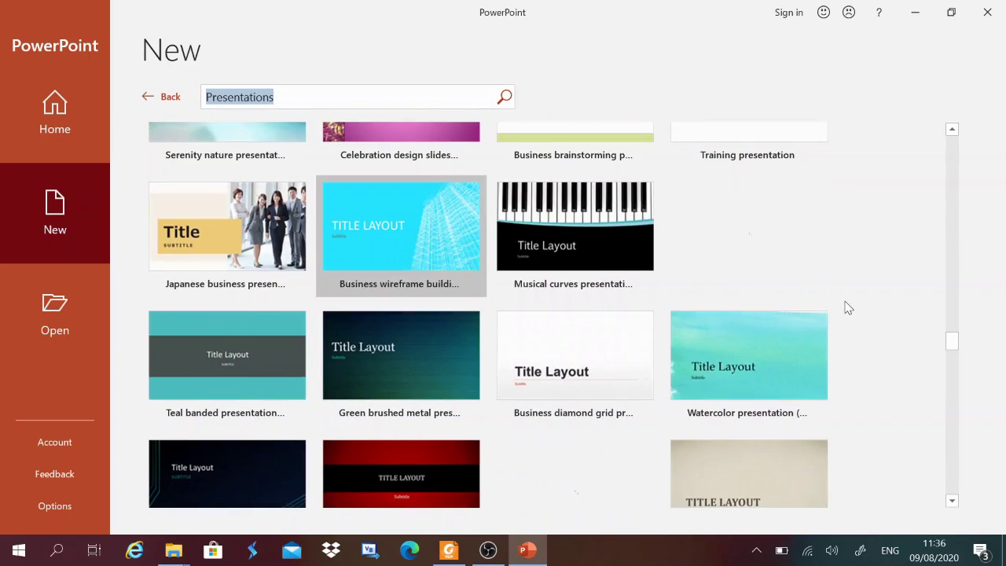
key(shift+Tab)
scroll(849, 308, up, 2)
scroll(849, 308, up, 3)
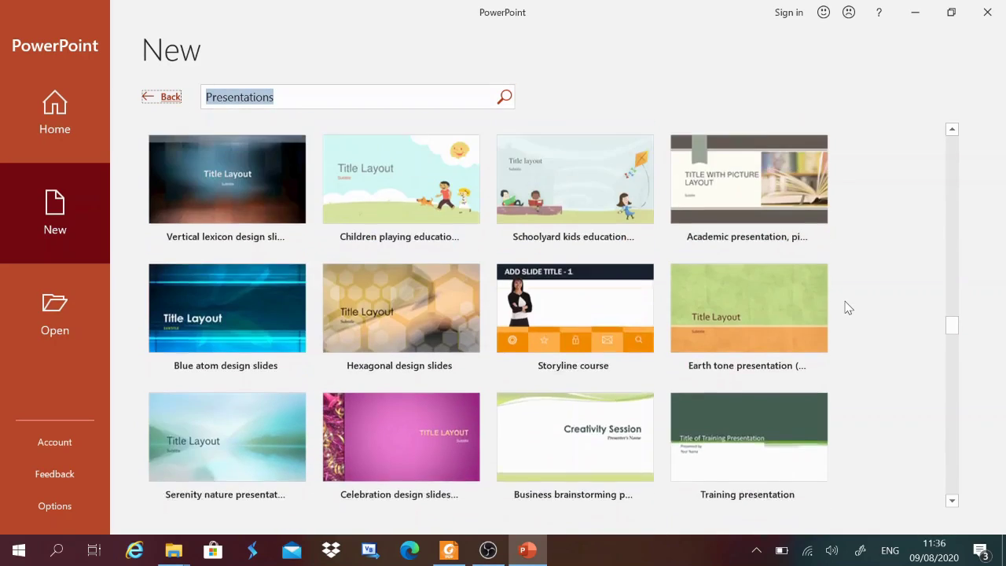
scroll(849, 307, up, 4)
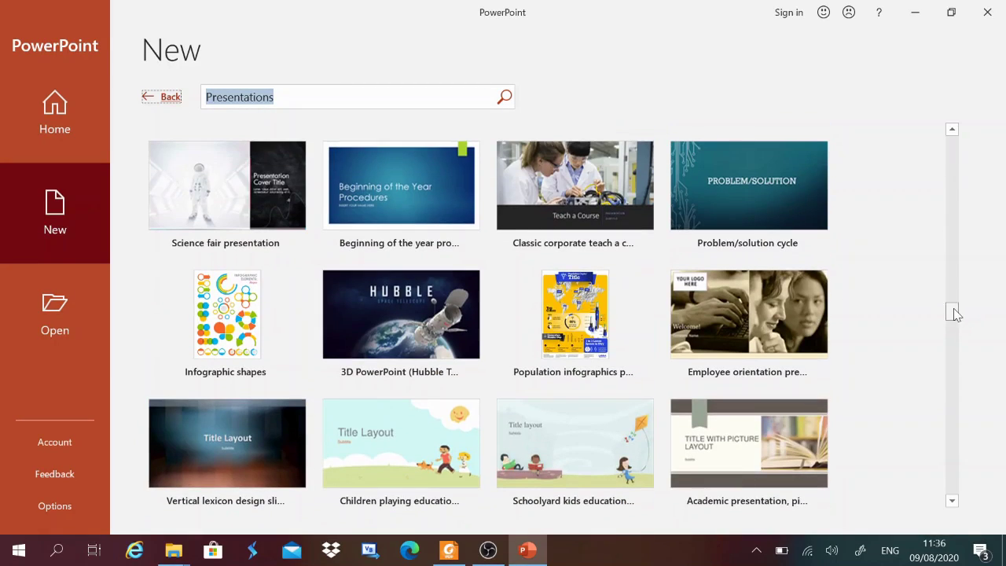
drag(952, 312, 952, 144)
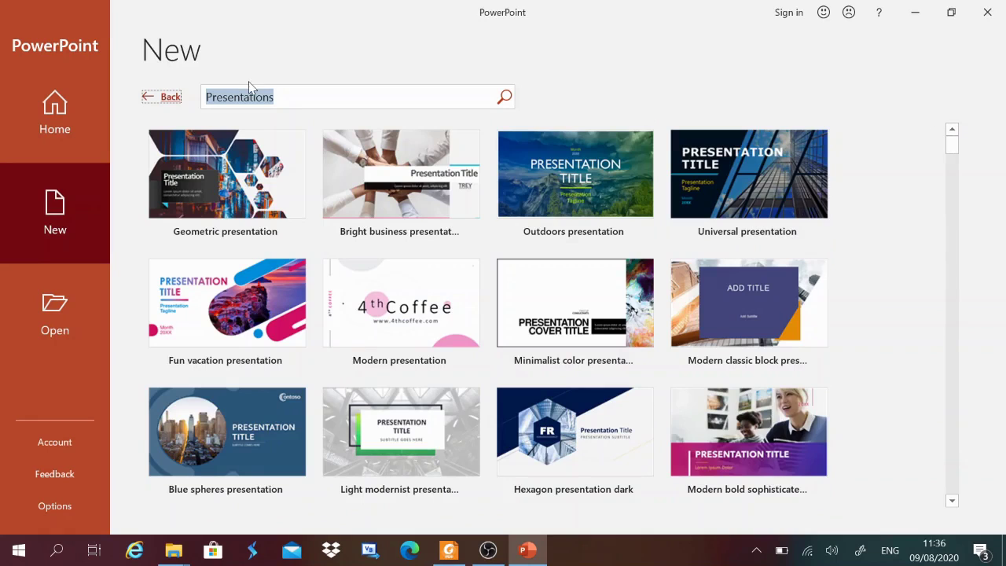
- Browse the Themes search results like Gallery and Parcel, then return to the main New page
click(161, 97)
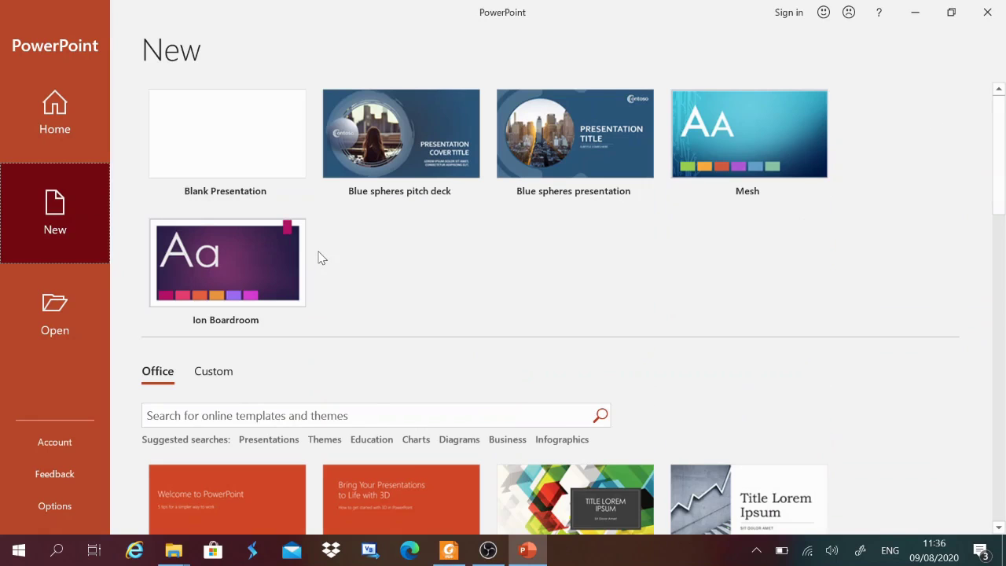
click(332, 439)
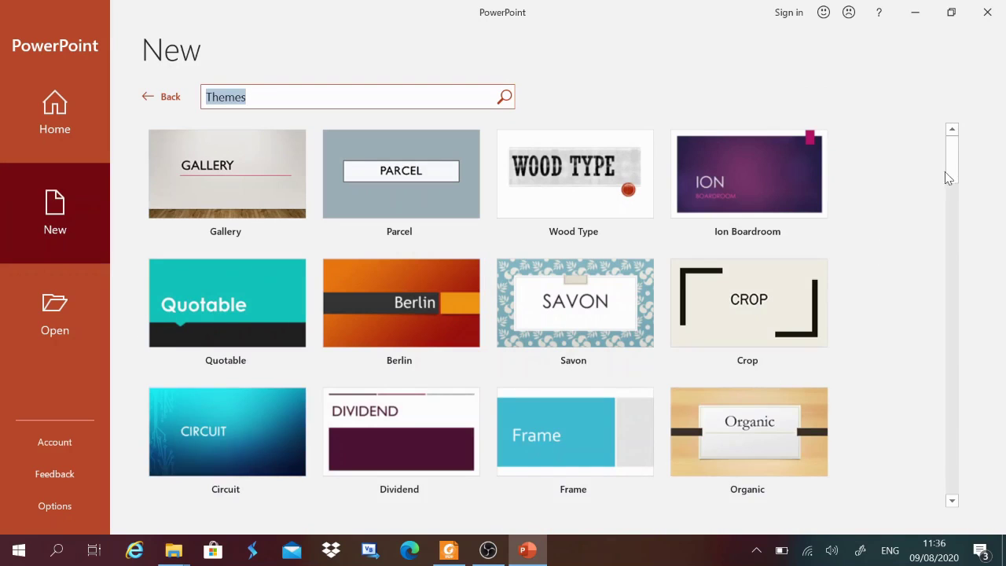
drag(956, 170, 953, 273)
mouse_move(952, 284)
mouse_down()
mouse_move(952, 319)
mouse_move(945, 130)
mouse_up()
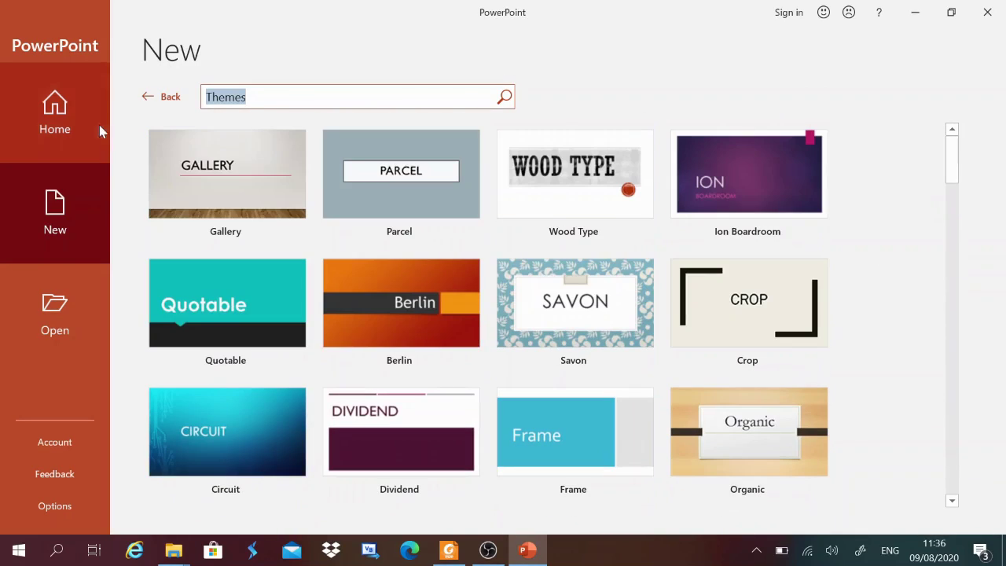
click(148, 97)
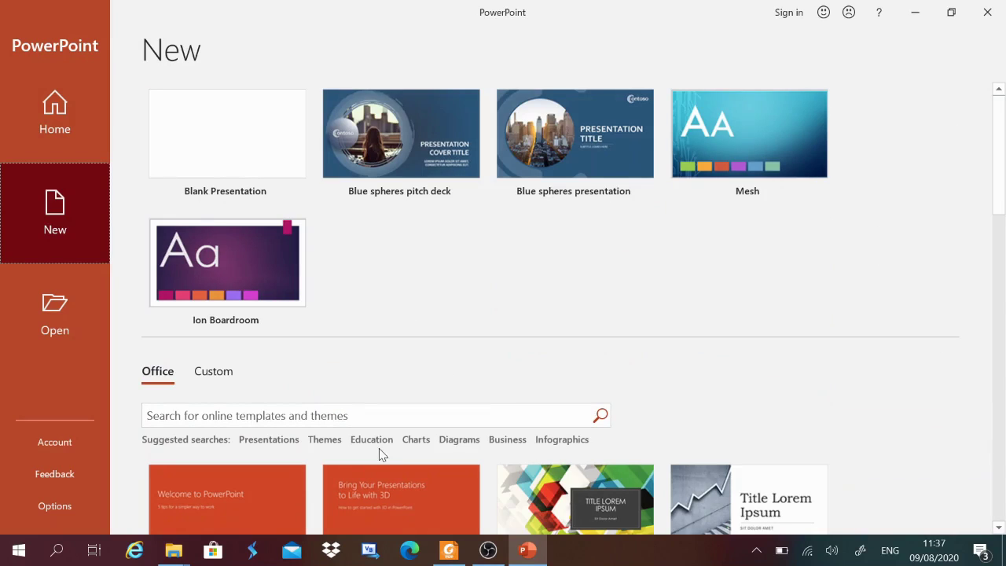
- Browse Education template results such as School design and Daycare flyer
click(380, 443)
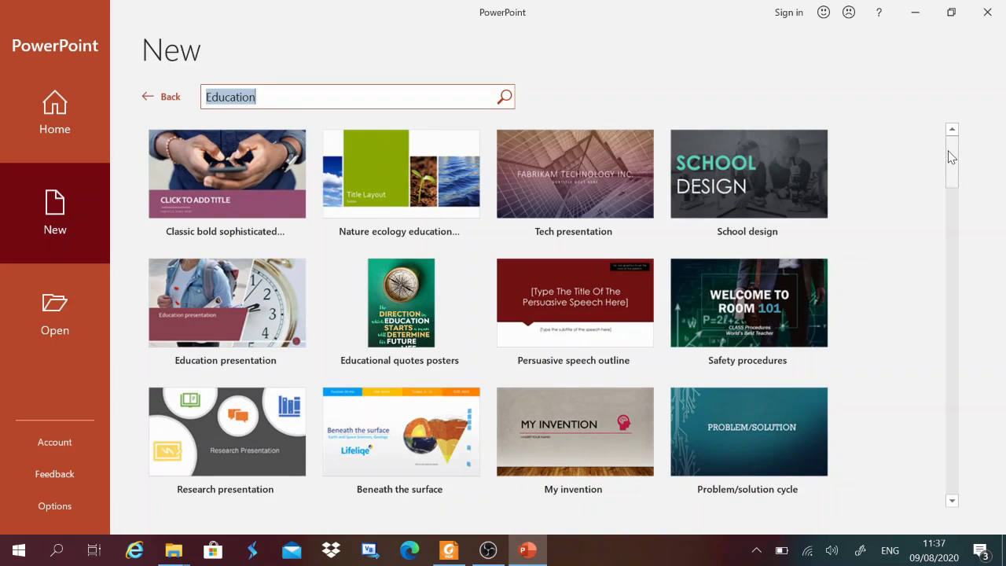
drag(950, 156, 939, 230)
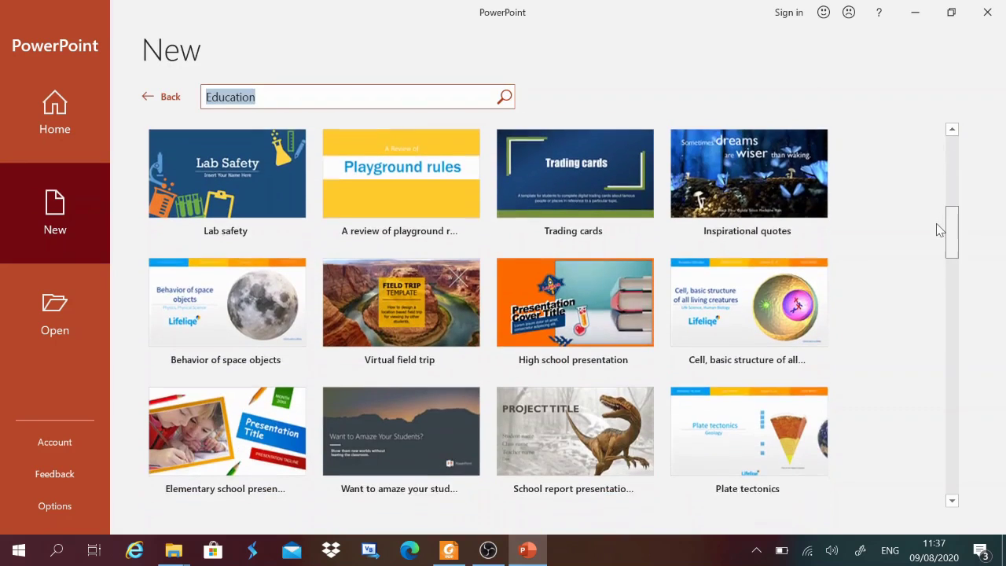
scroll(940, 229, down, 3)
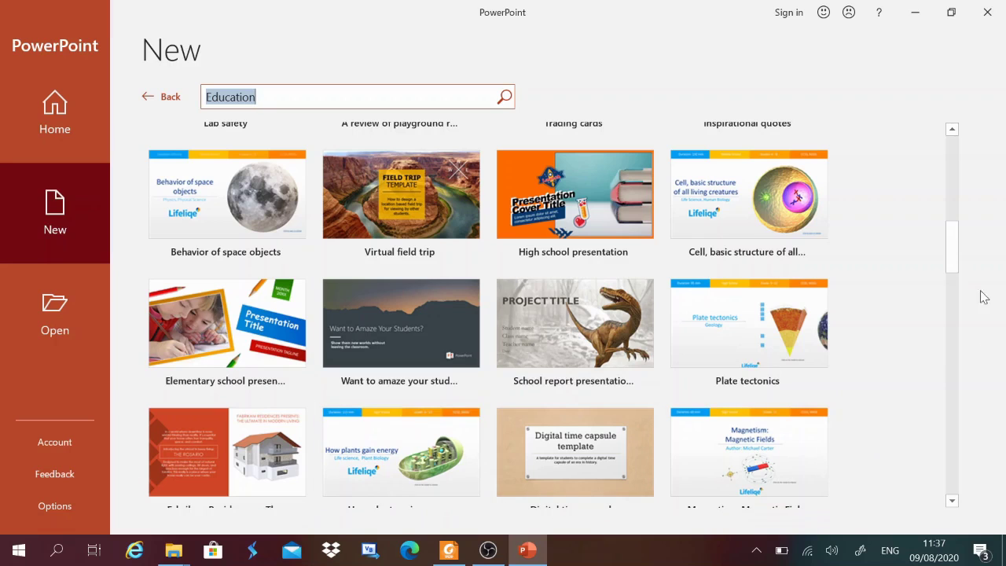
drag(952, 247, 952, 274)
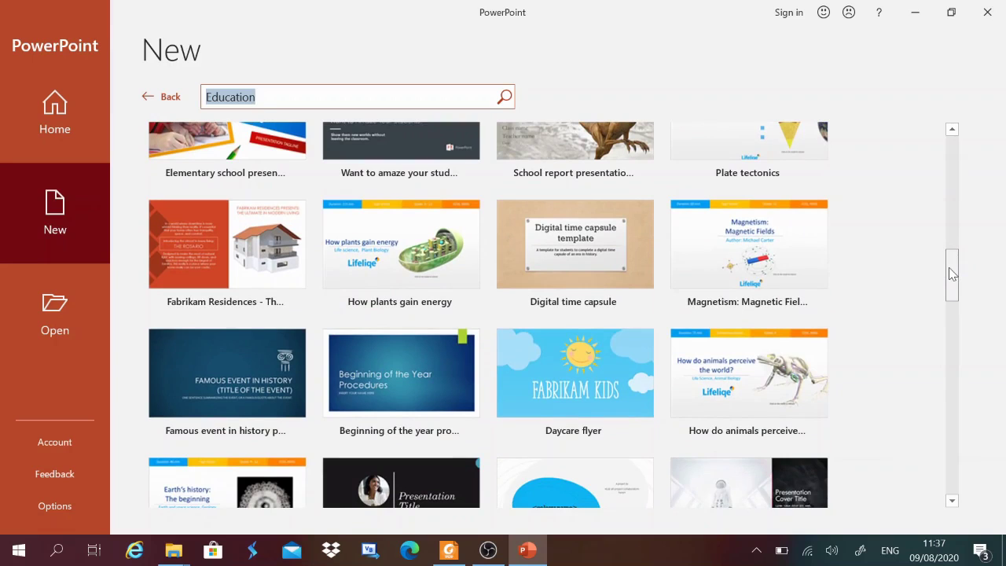
mouse_move(952, 274)
mouse_down()
mouse_move(946, 368)
mouse_move(927, 135)
mouse_up()
- Go back to the New page and create Blank Presentation1 with an empty title slide
click(146, 97)
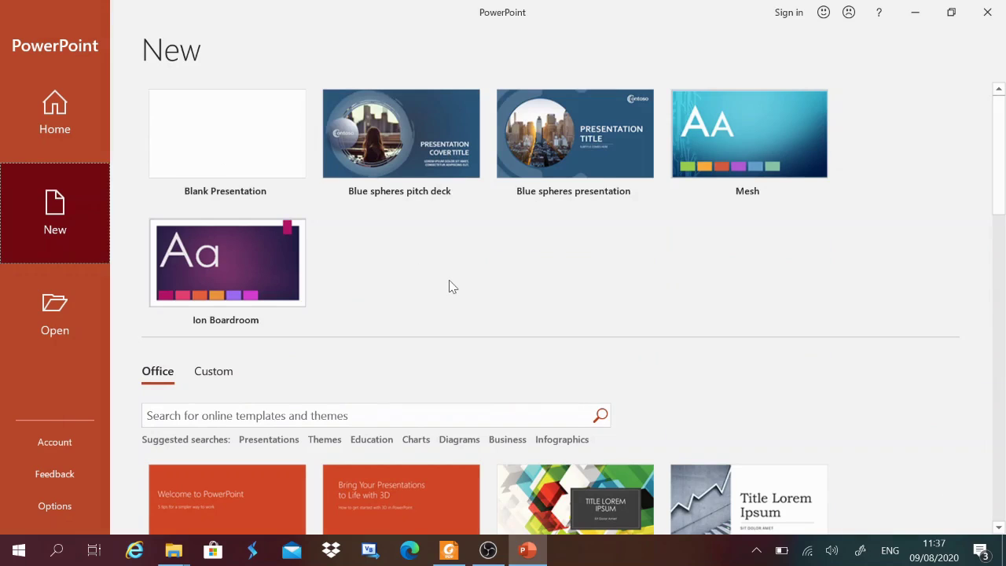
click(222, 135)
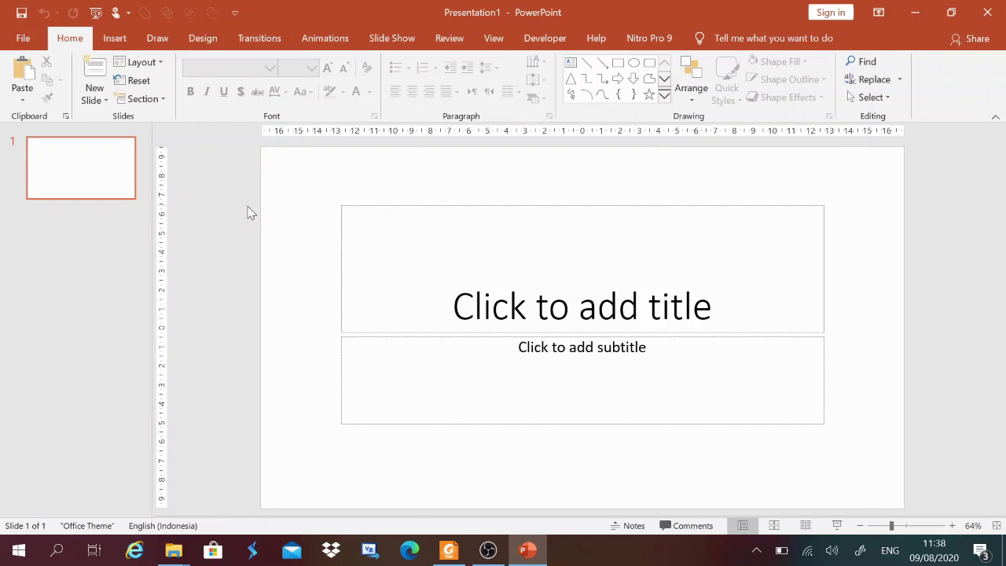
- From Presentation1, reach File > New and scroll the Office templates to Geometric color block
click(23, 40)
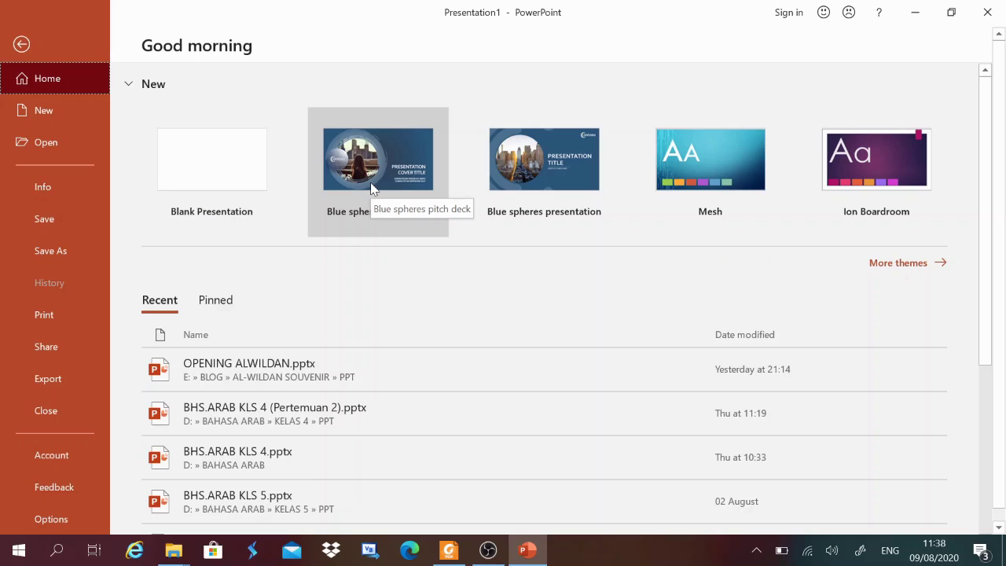
click(908, 265)
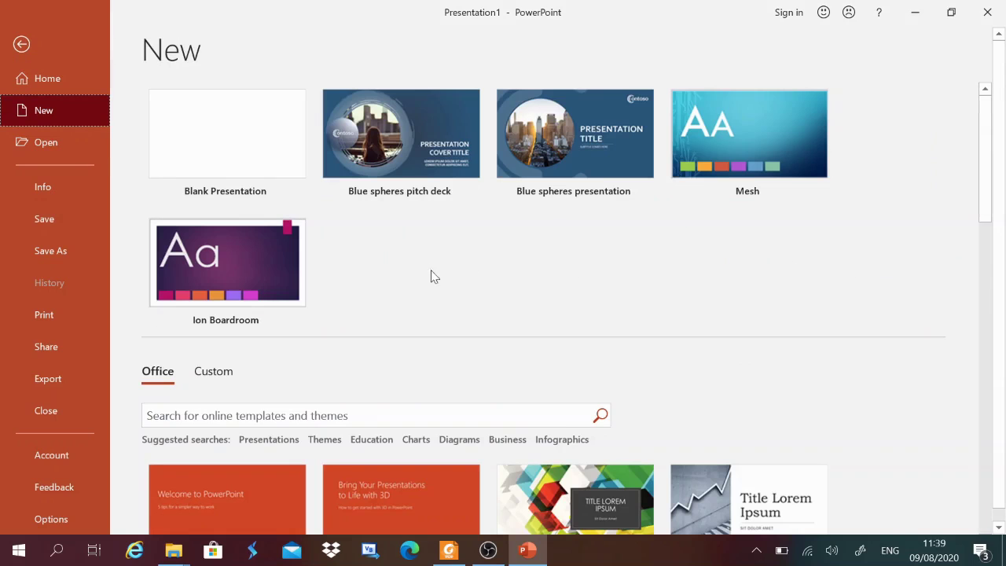
scroll(691, 291, down, 1)
scroll(692, 291, down, 1)
scroll(692, 290, down, 2)
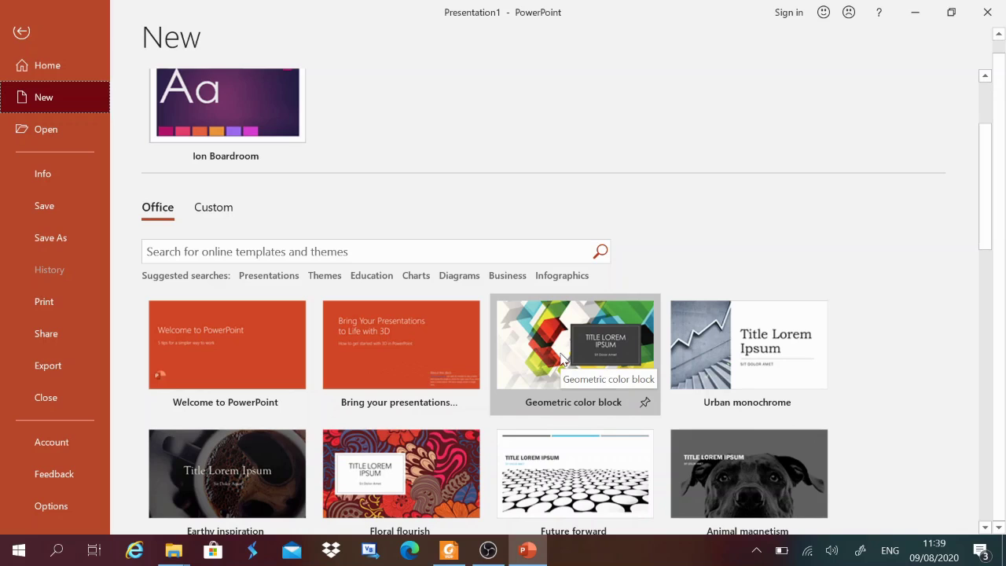
- Preview the Geometric color block template, showing its description and 349 KB download size
click(571, 359)
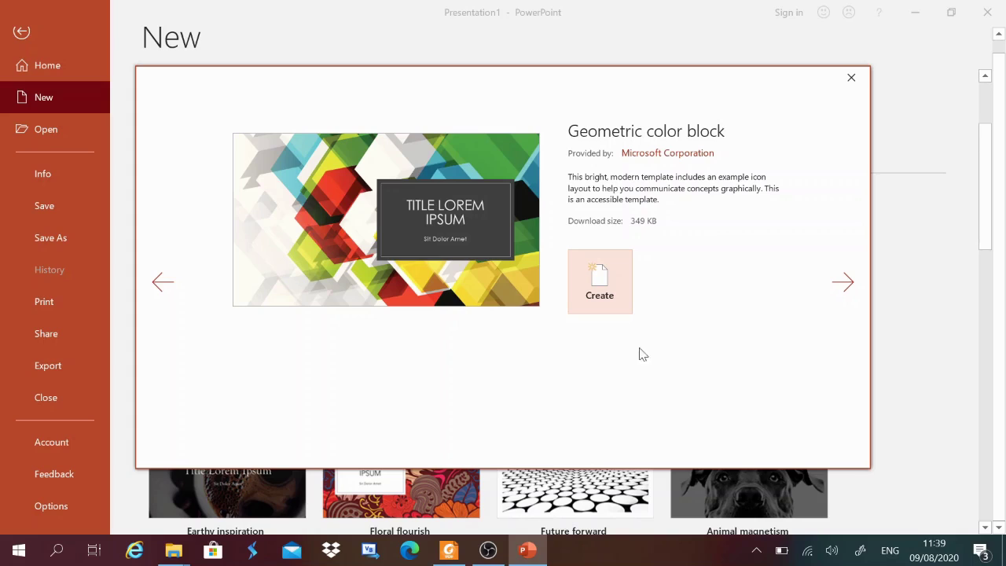
- Create the Geometric color block presentation and review its title slide and three-icon slide
click(599, 287)
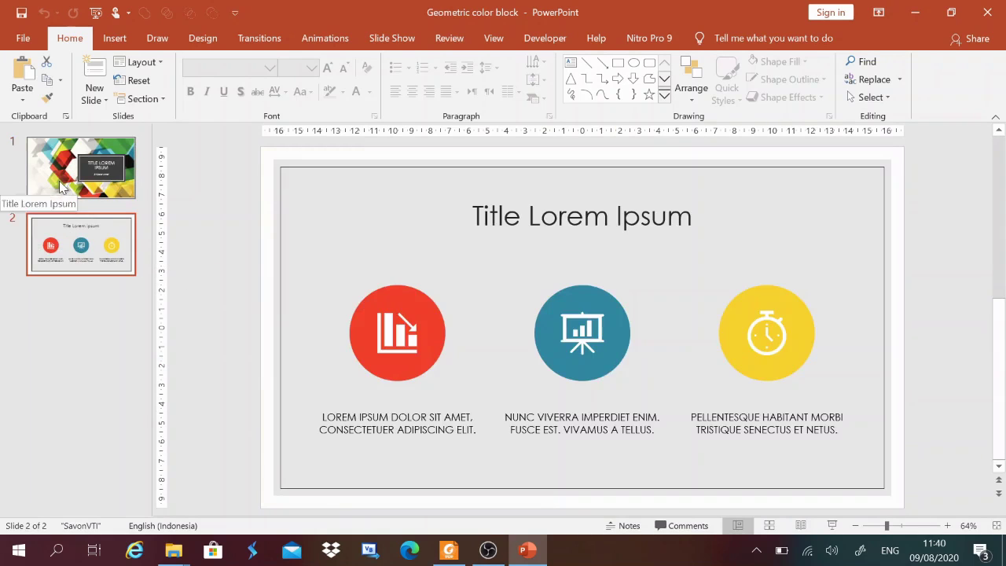
click(61, 189)
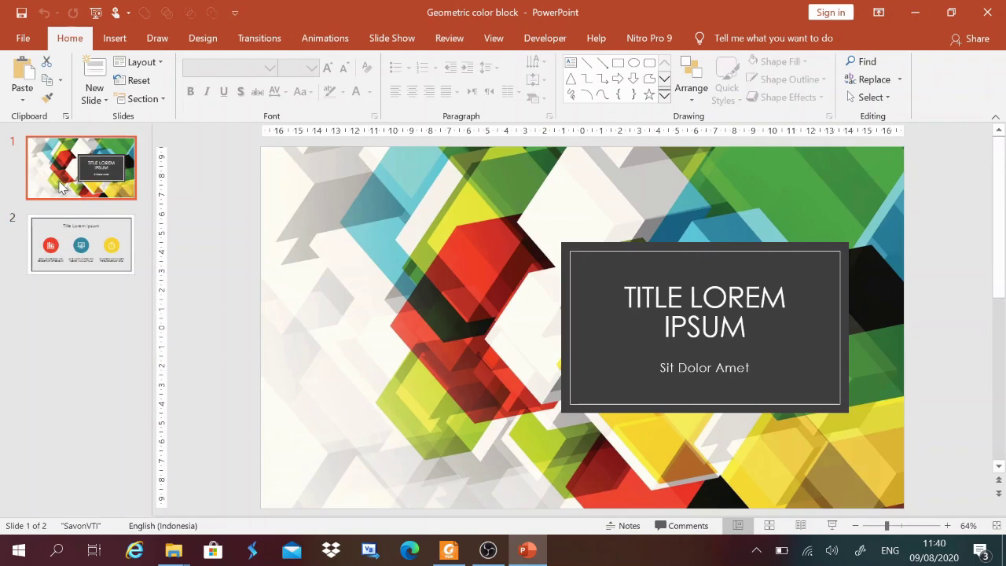
click(57, 240)
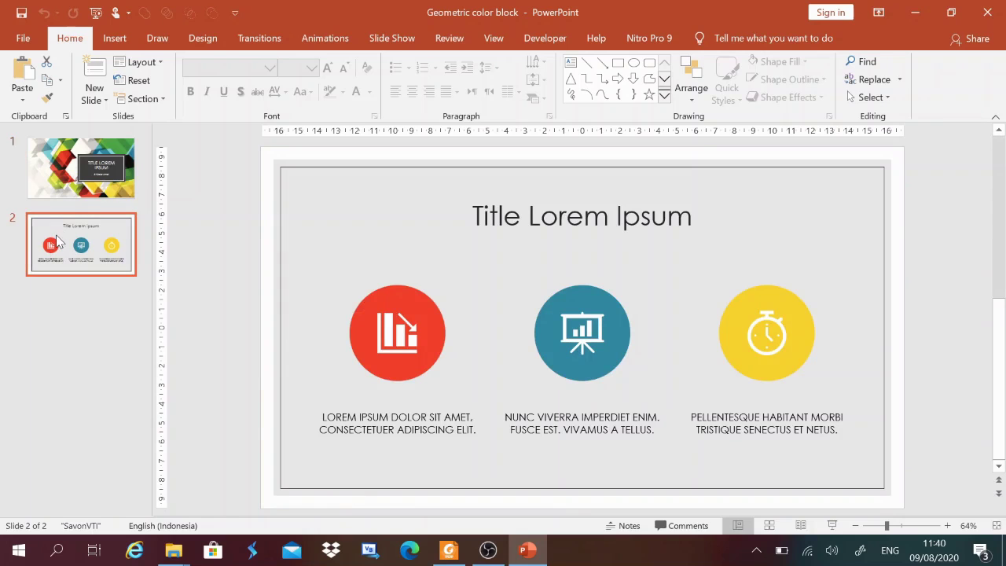
click(62, 177)
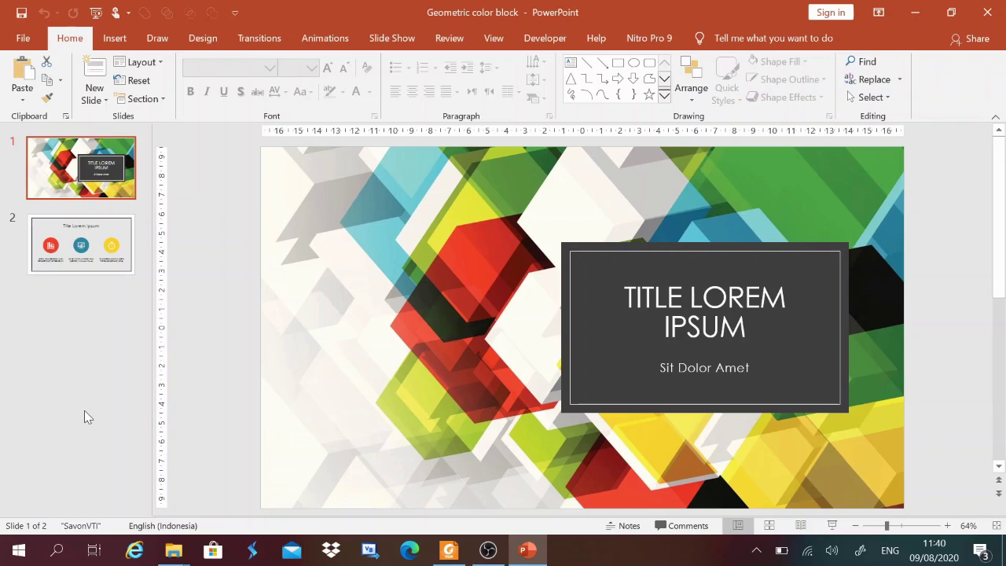
click(94, 255)
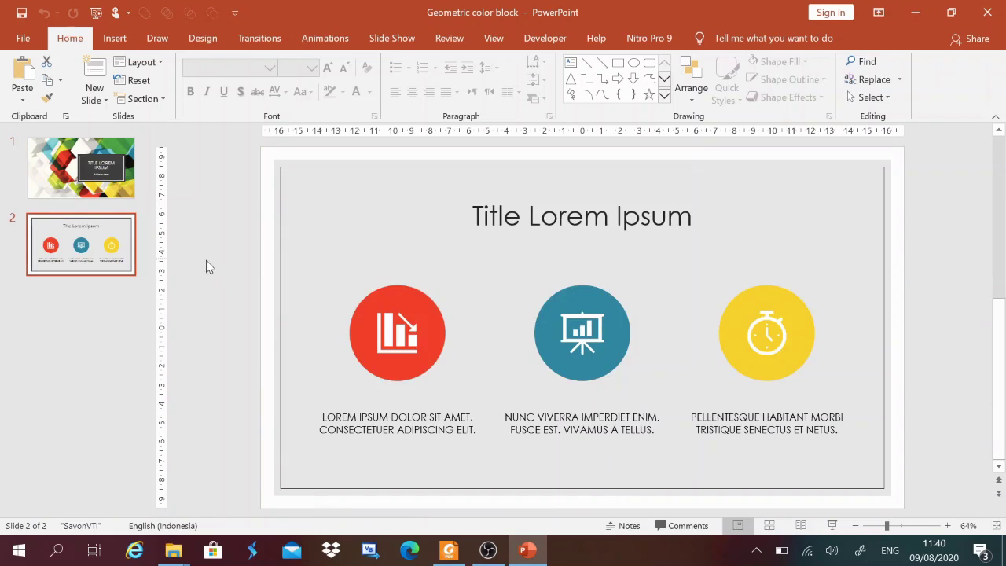
click(112, 177)
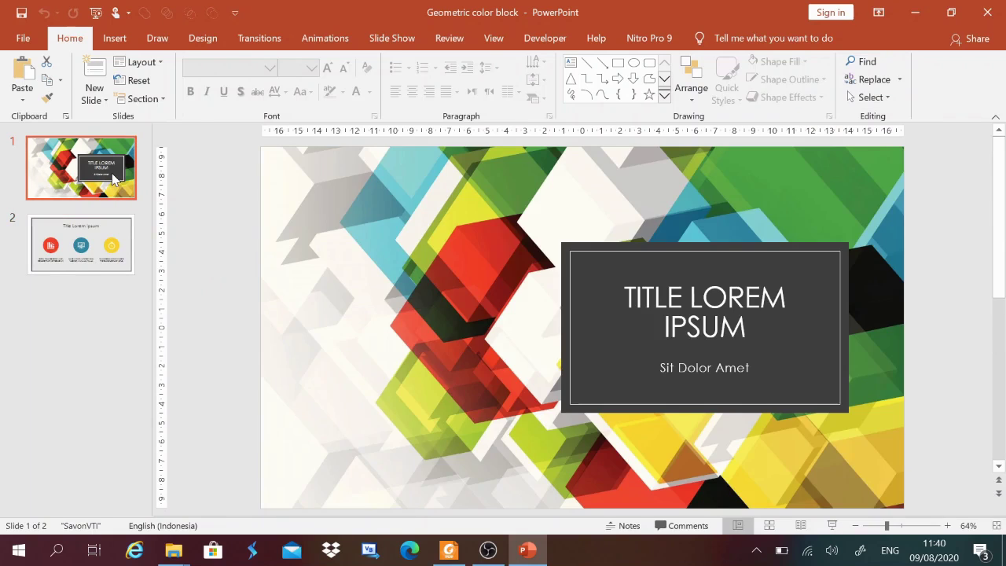